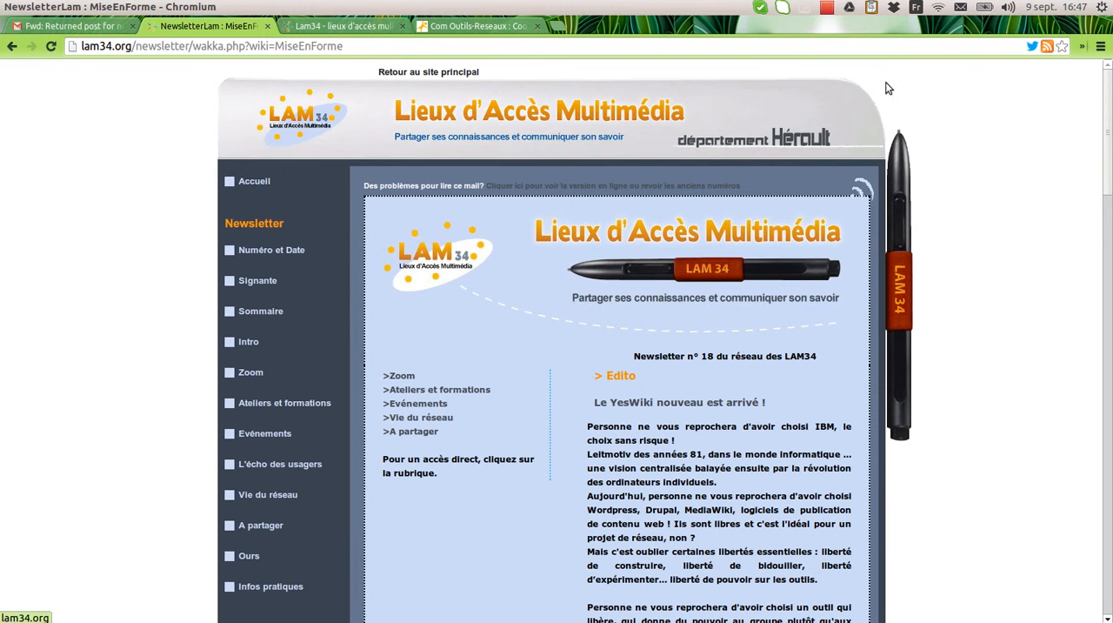
Step: Display the newsletter's layout page (VOIR LA MISE EN FORME) and view its HTML source code
scroll(482, 283, down, 3)
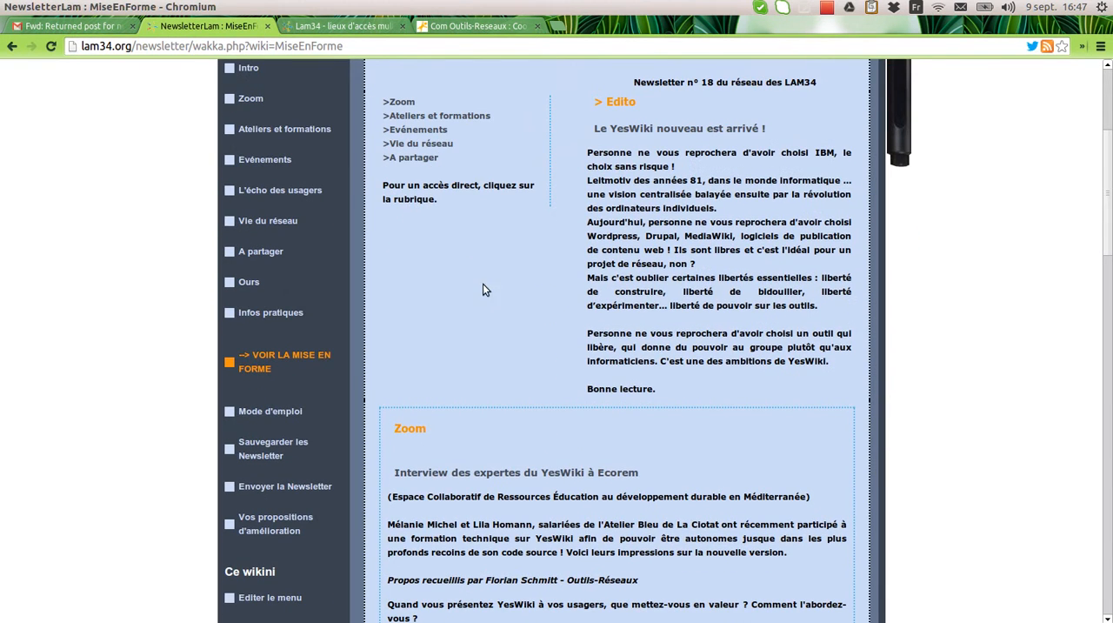
click(313, 356)
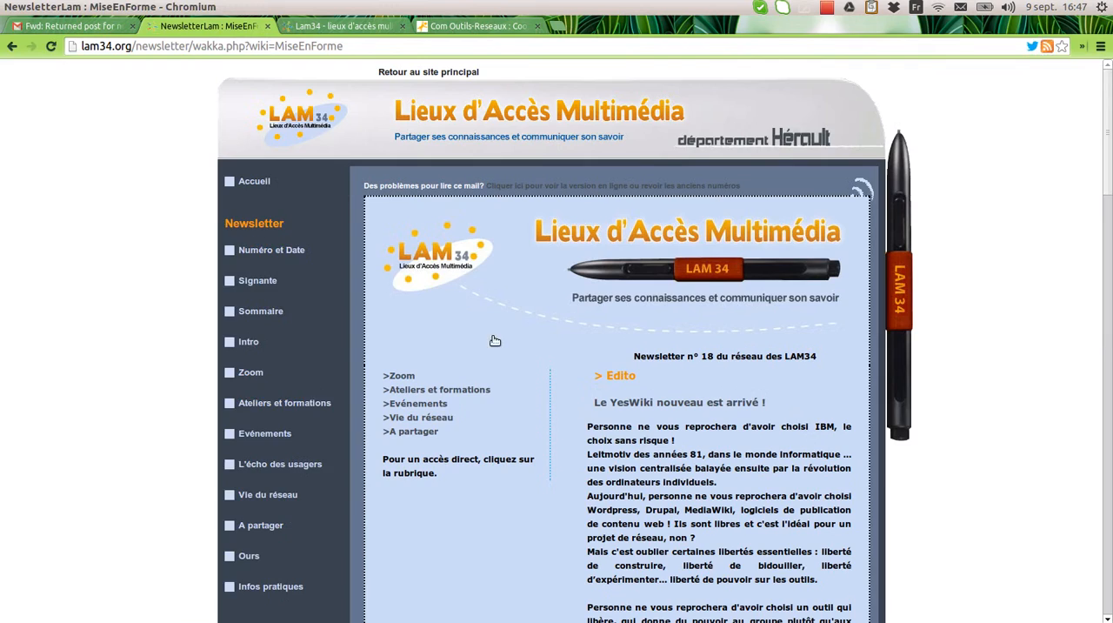
mouse_move(1104, 163)
mouse_down()
mouse_move(1105, 185)
mouse_move(1105, 154)
mouse_up()
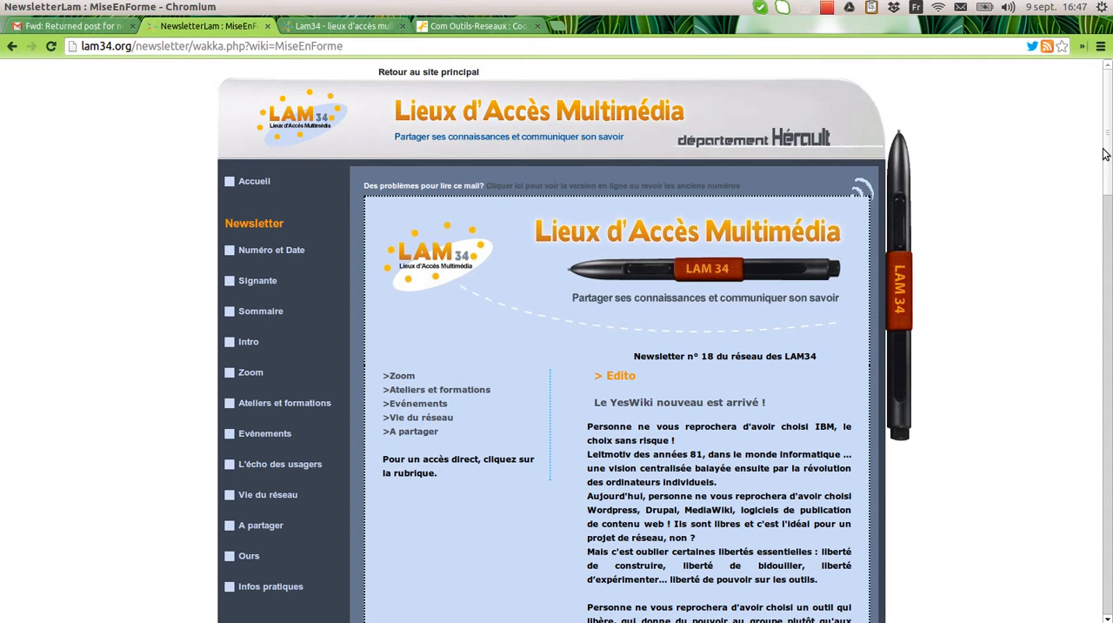
click(1101, 46)
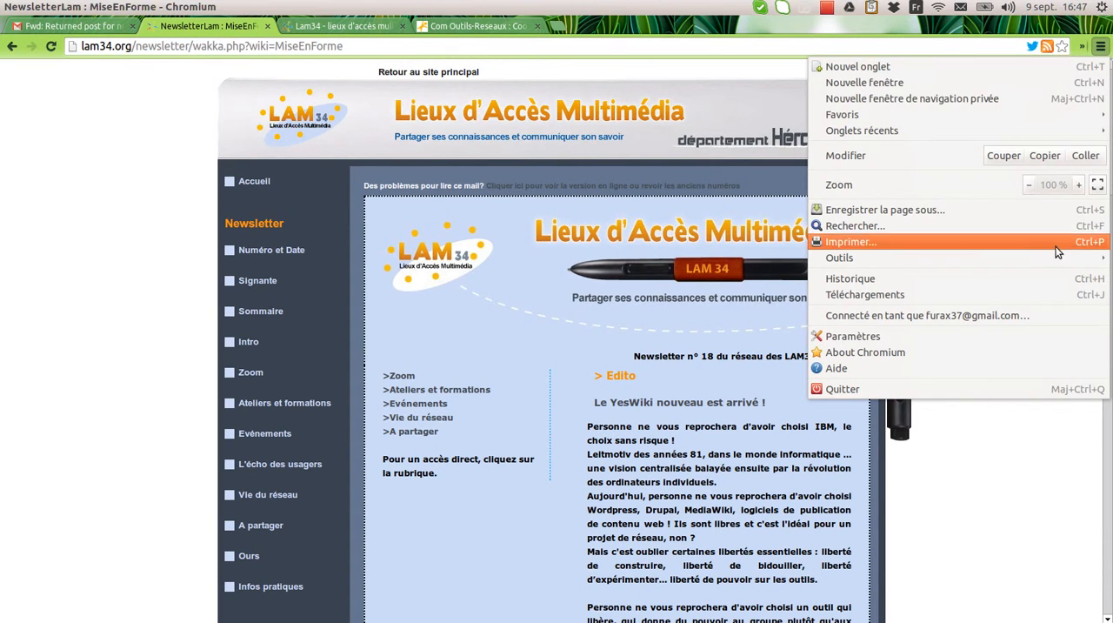
mouse_move(1053, 258)
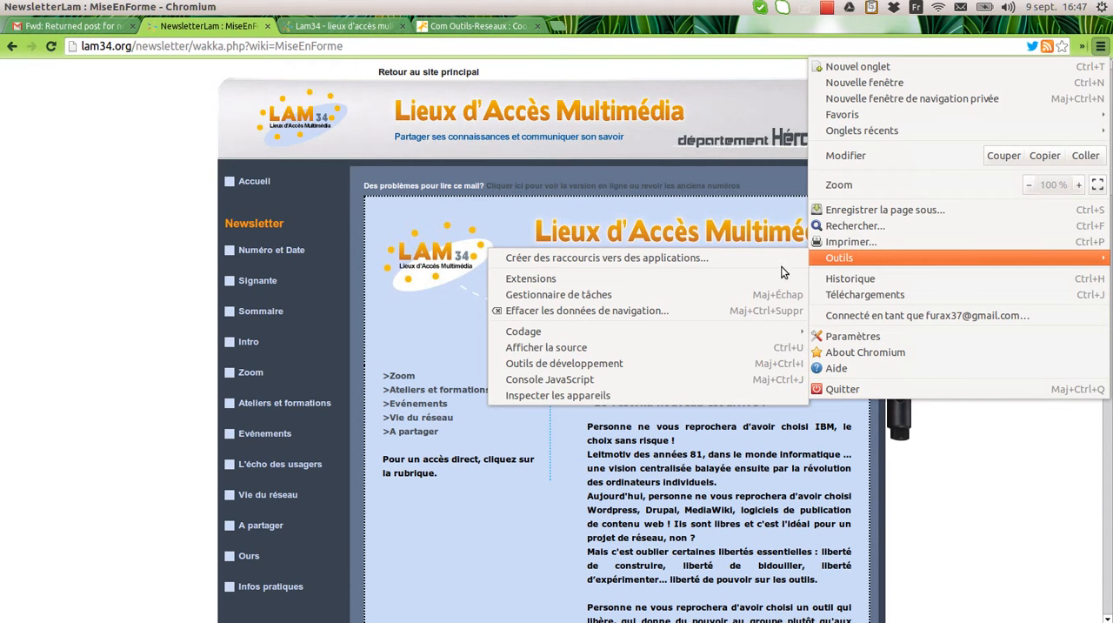
click(722, 347)
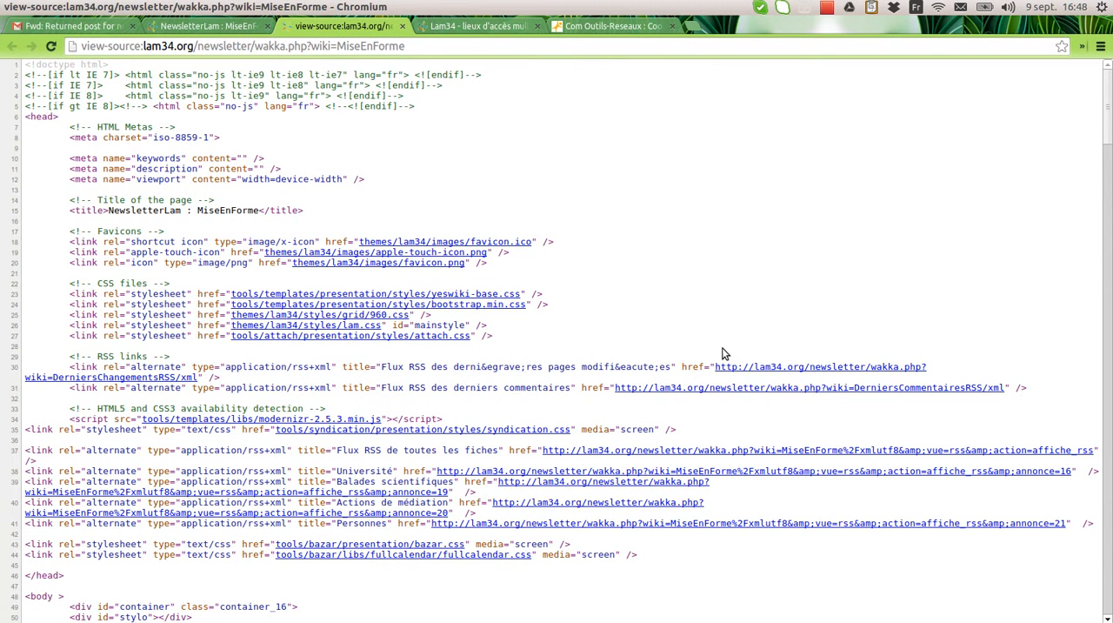
Step: Copy the newsletter's source code between the DEBUT NEWSLETTER and FIN NEWSLETTER comments, from <html> to </body>
drag(1109, 120, 1107, 181)
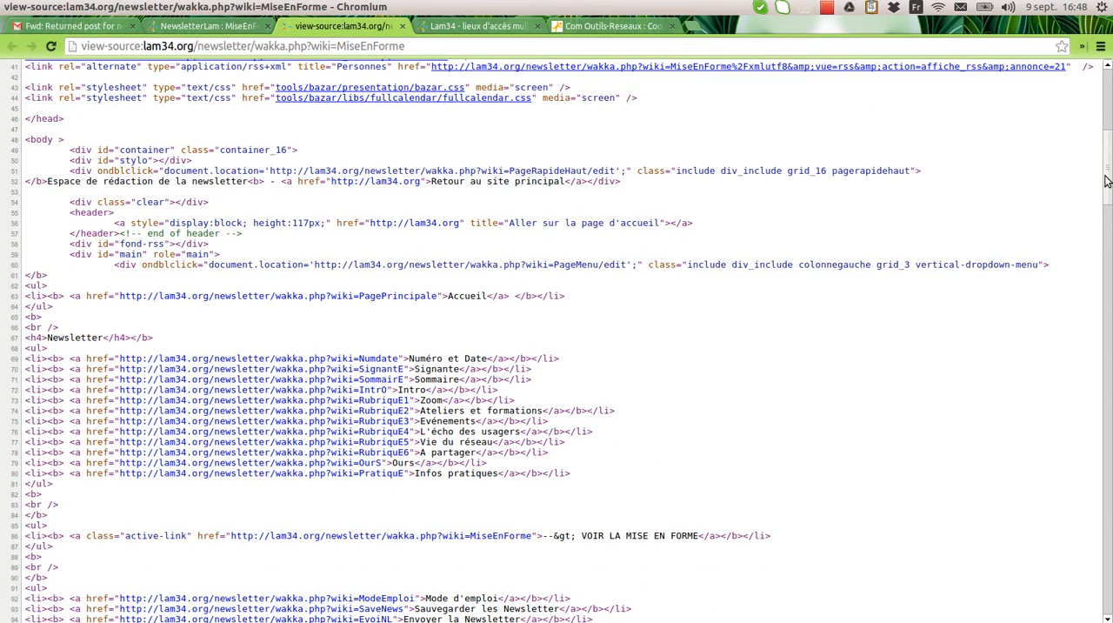
drag(1107, 181, 1106, 246)
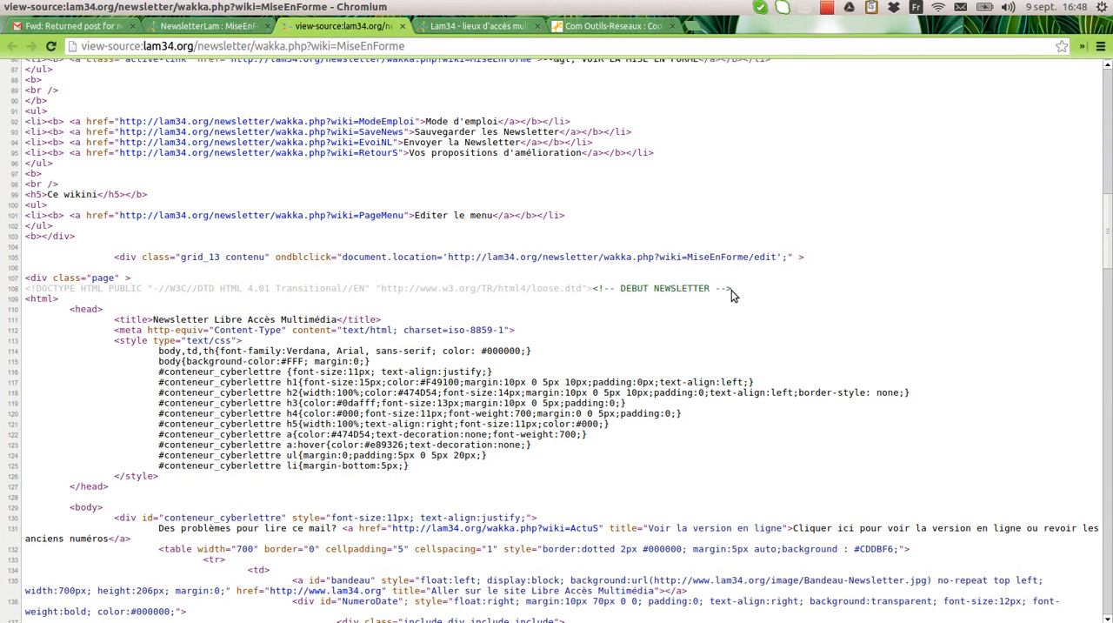
drag(1107, 240, 1109, 528)
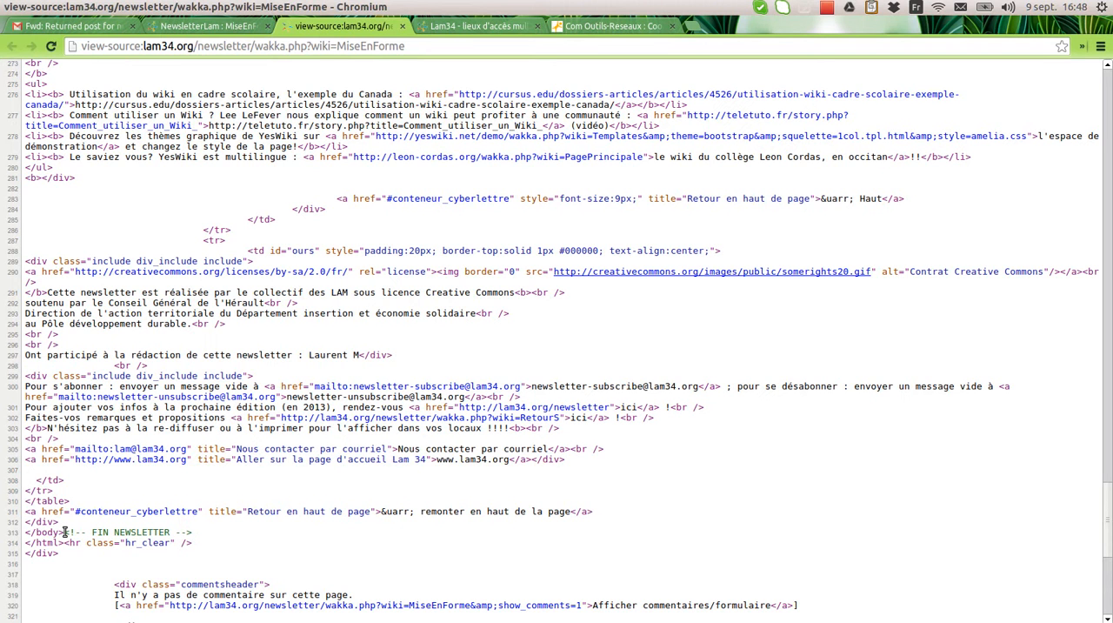
drag(65, 532, 21, 236)
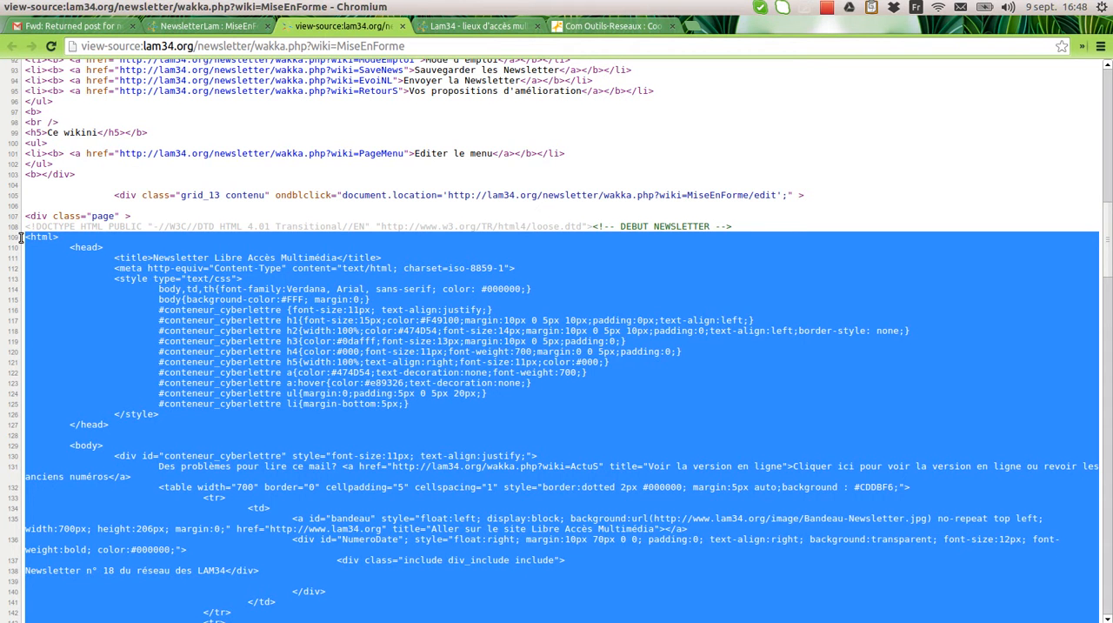
Step: From the lam34.org home page, go to Actualités under Ressources and open the Newsletter 32 page for editing
click(238, 26)
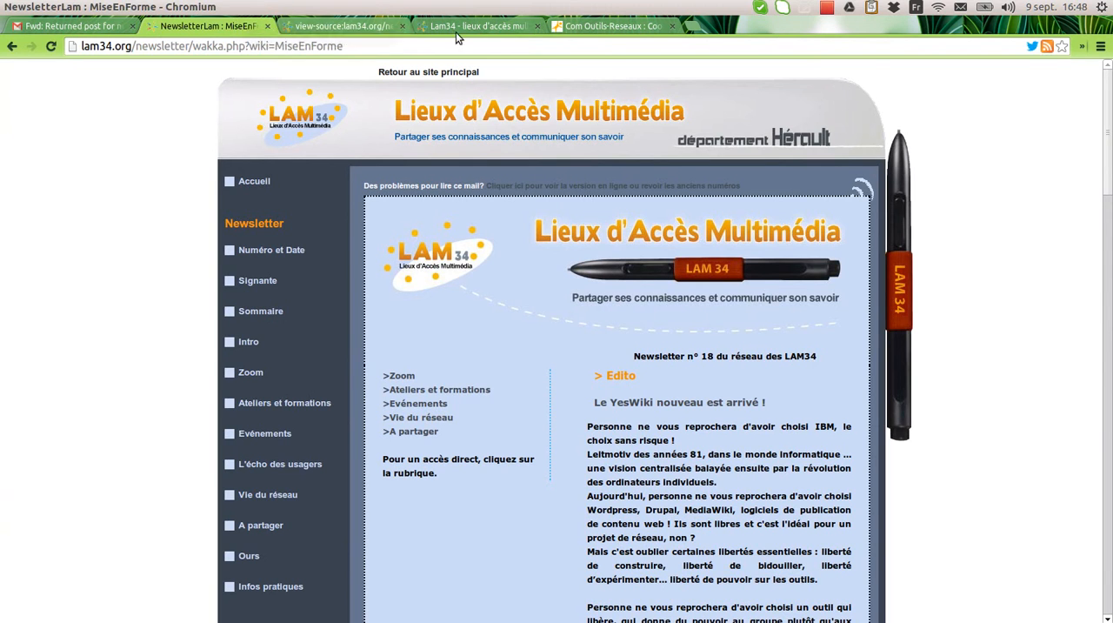
click(515, 26)
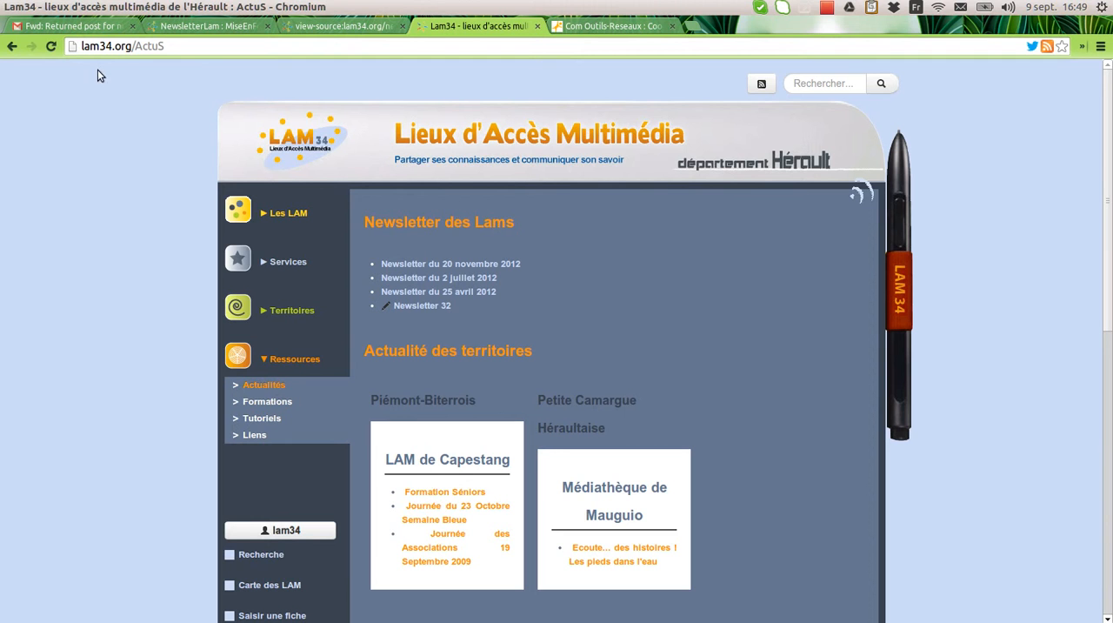
drag(133, 47, 184, 47)
key(BackSpace)
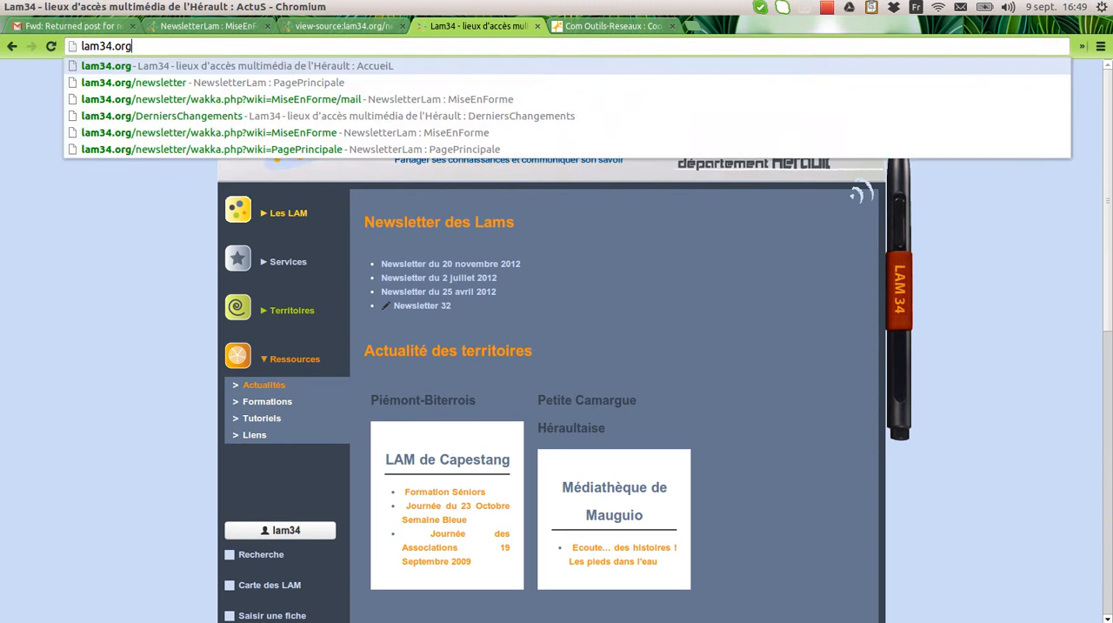
key(Return)
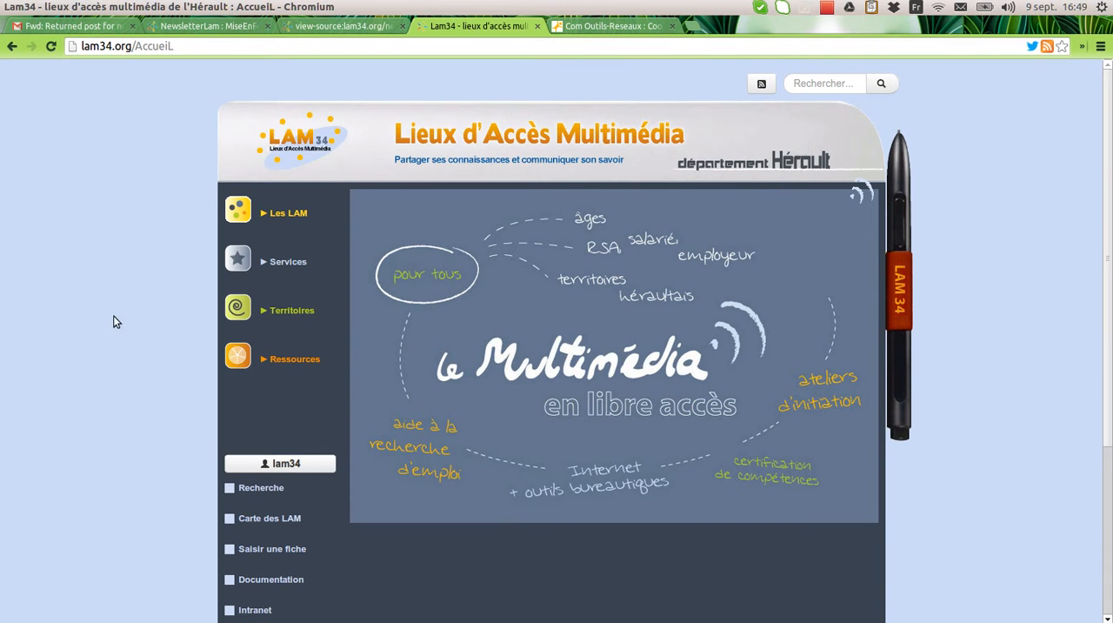
click(272, 360)
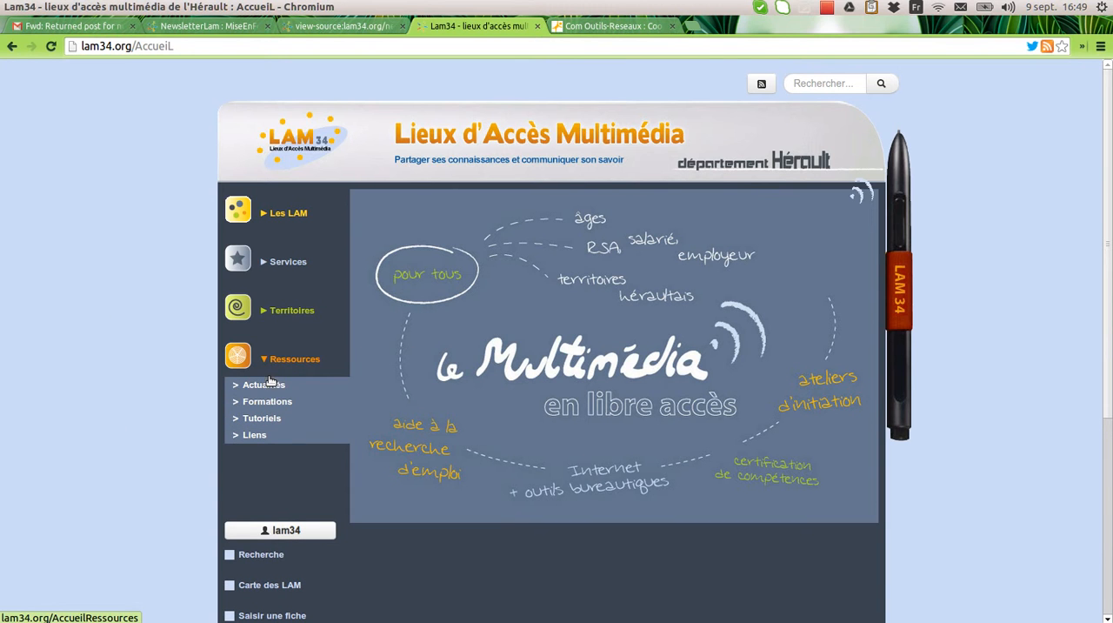
click(267, 388)
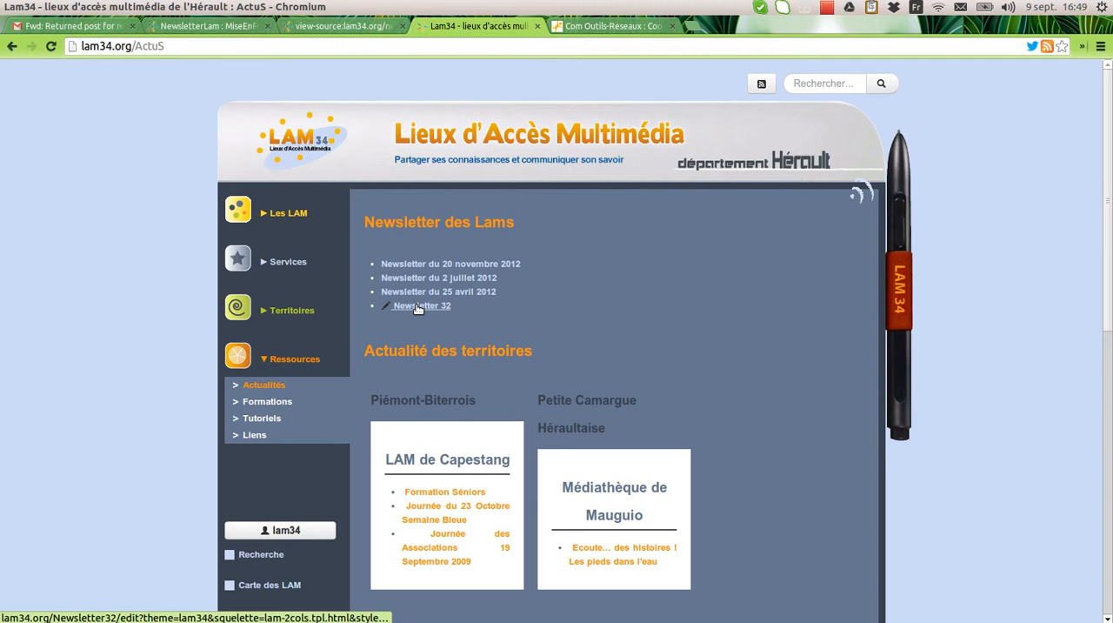
click(419, 307)
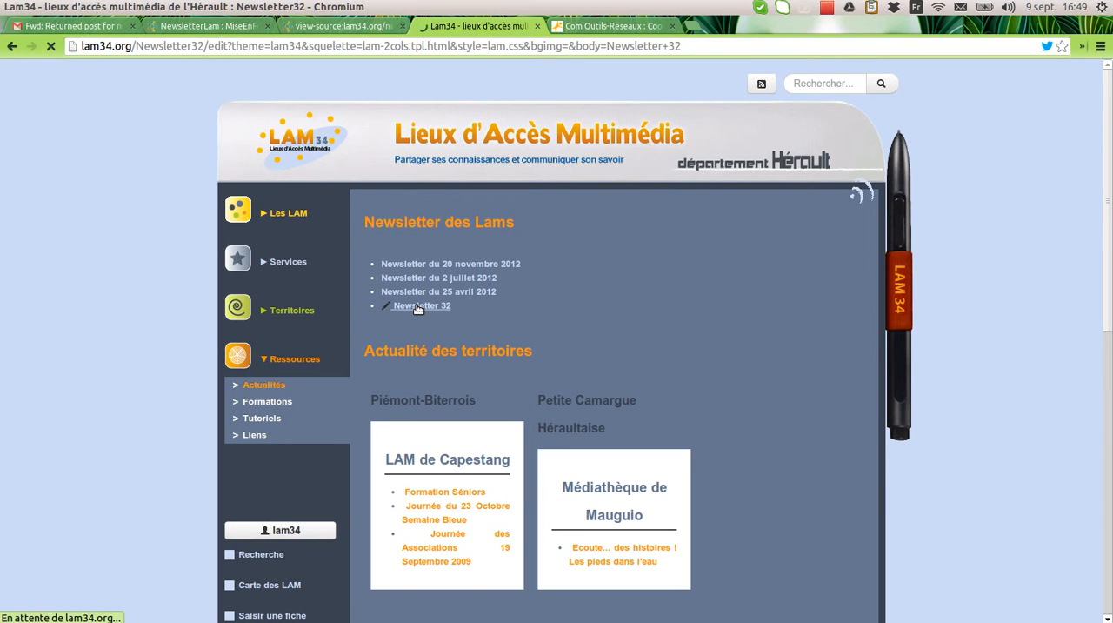
Step: Replace the Newsletter 32 page's content with the copied HTML enclosed in pairs of double quotes, save it and check the result
click(508, 249)
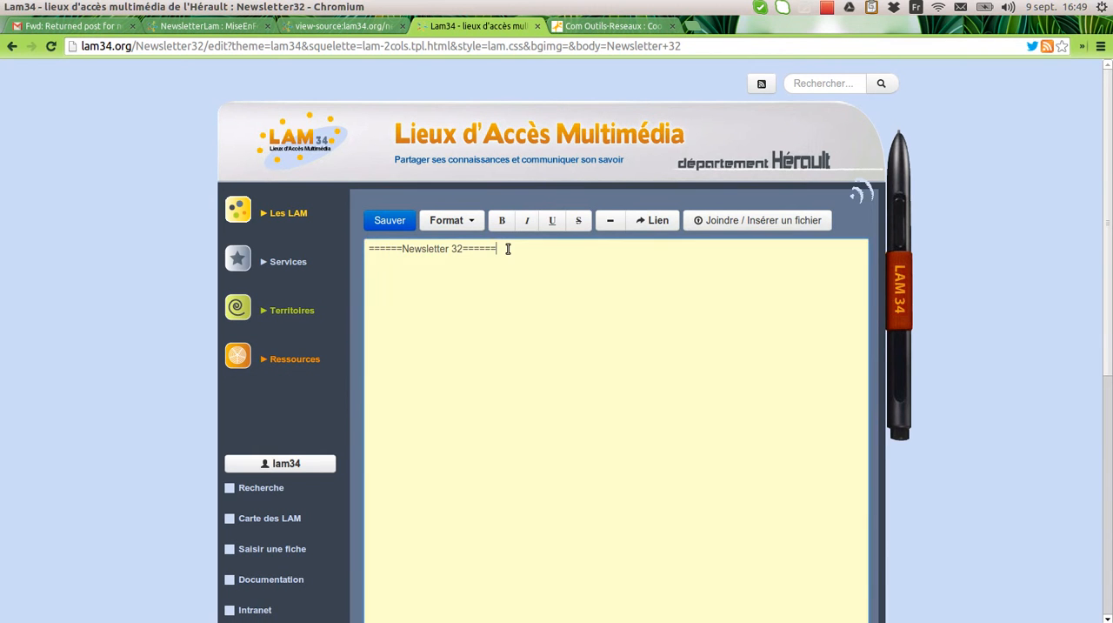
drag(508, 248, 354, 243)
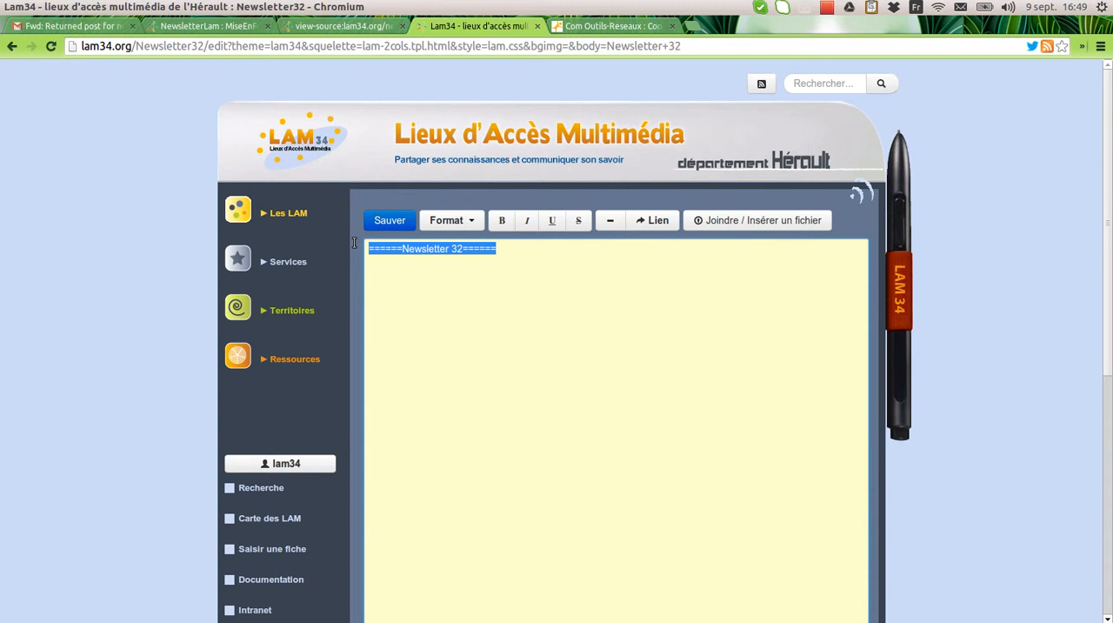
key(BackSpace)
text(=)
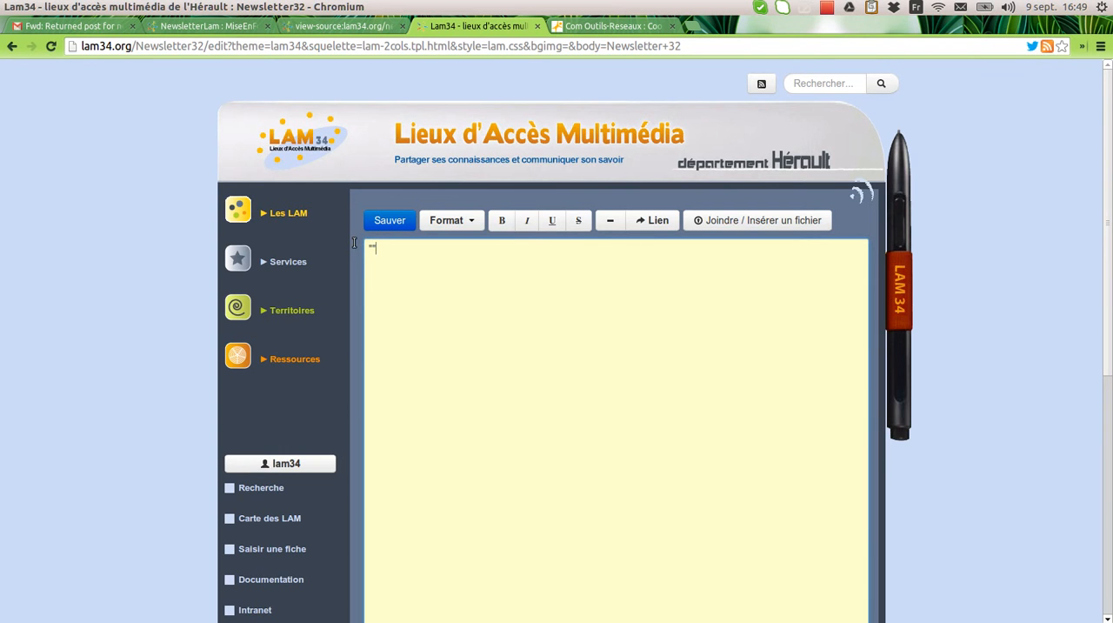
key(ctrl+v)
text("")
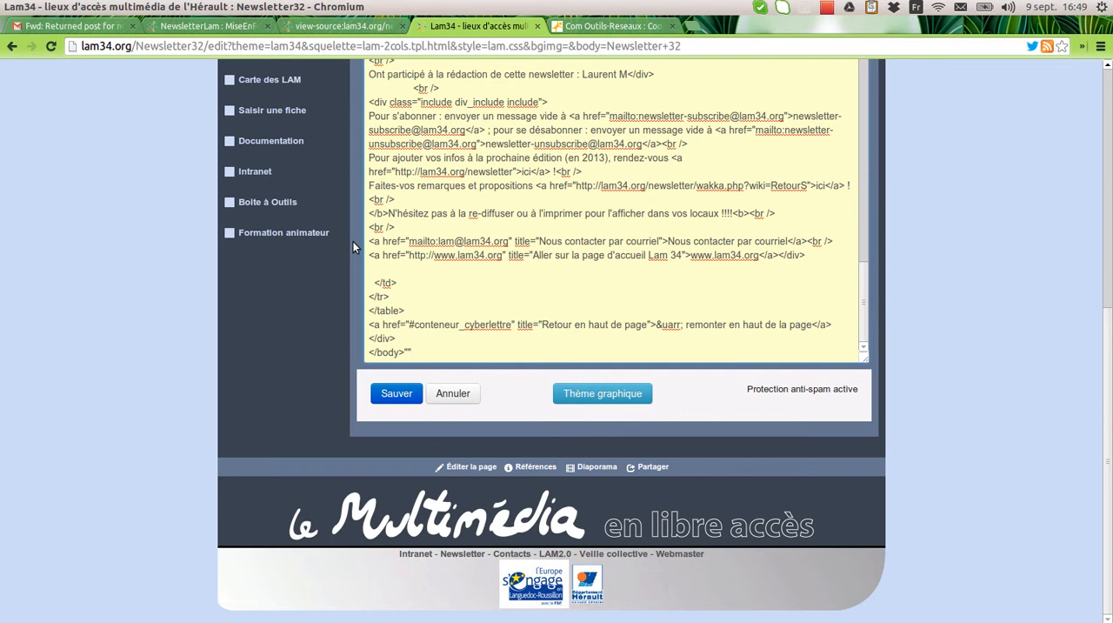
click(411, 394)
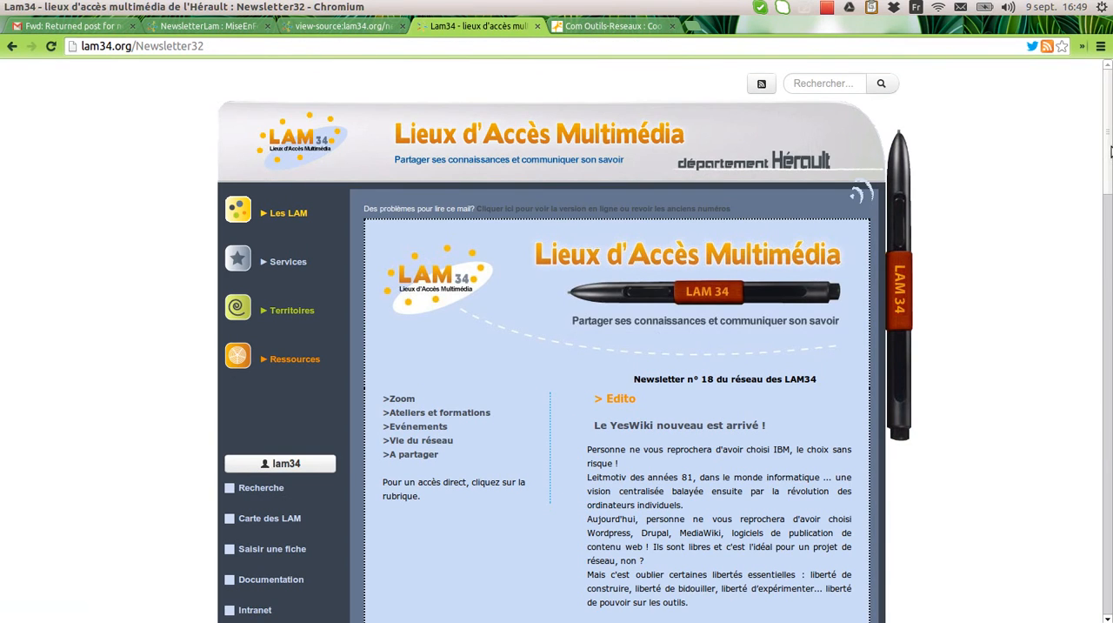
drag(1110, 151, 1093, 188)
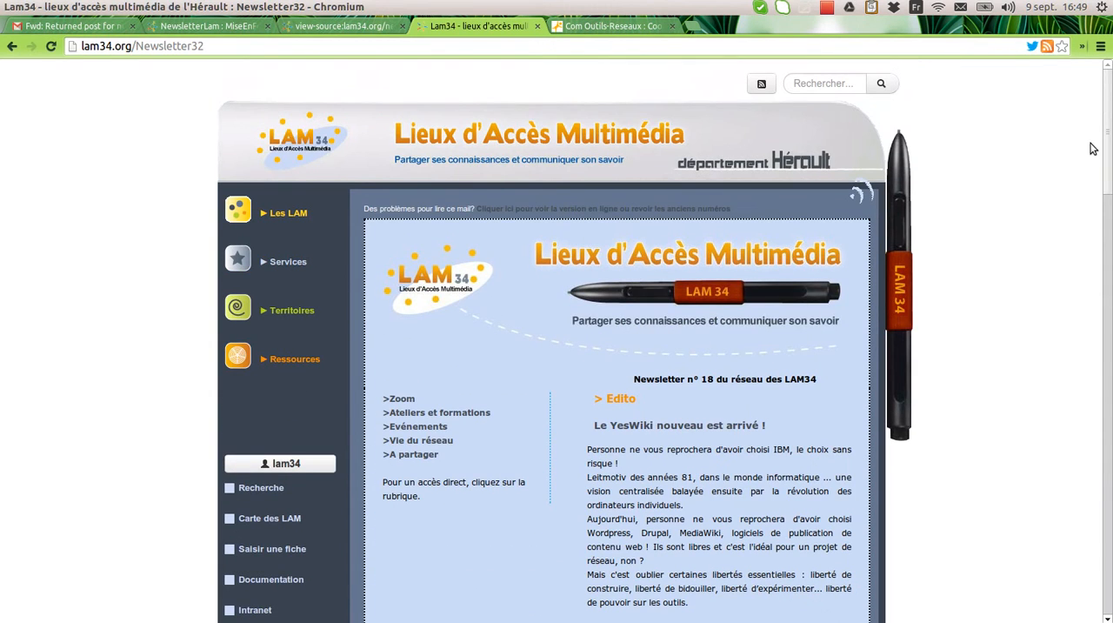
Step: In the newsletter wiki's Numéro et Date page, delete the issue number 18 and save
click(246, 28)
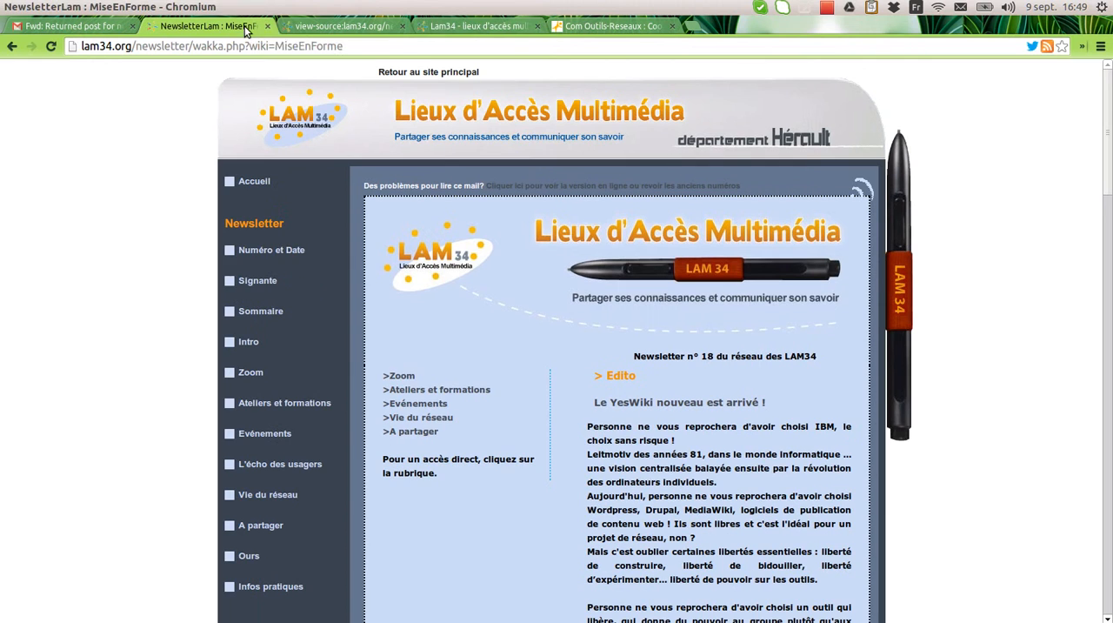
click(298, 252)
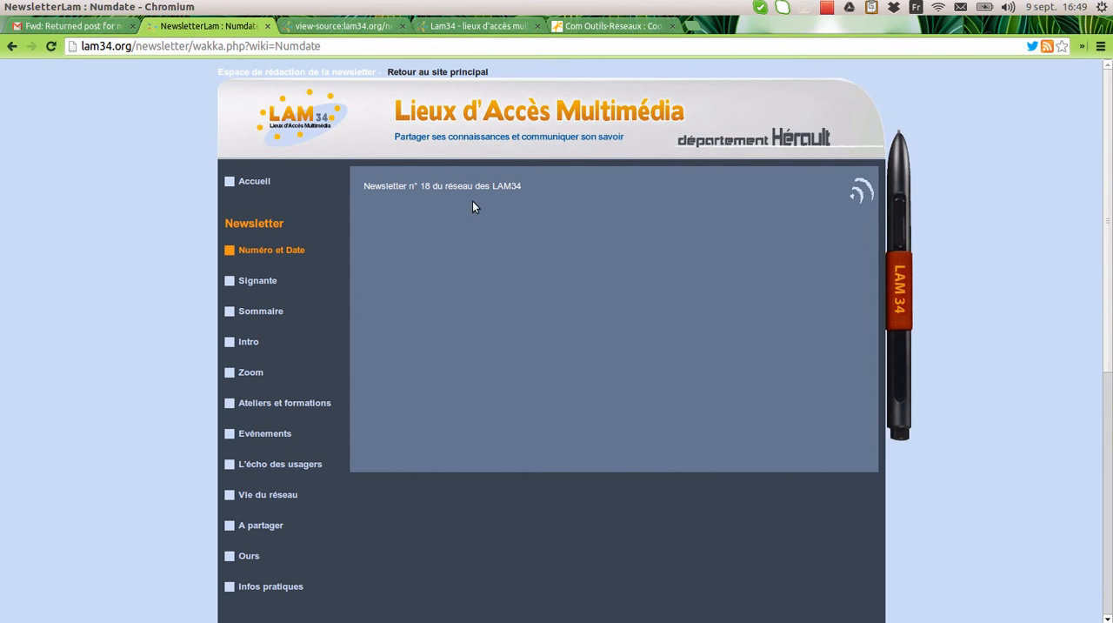
double_click(473, 206)
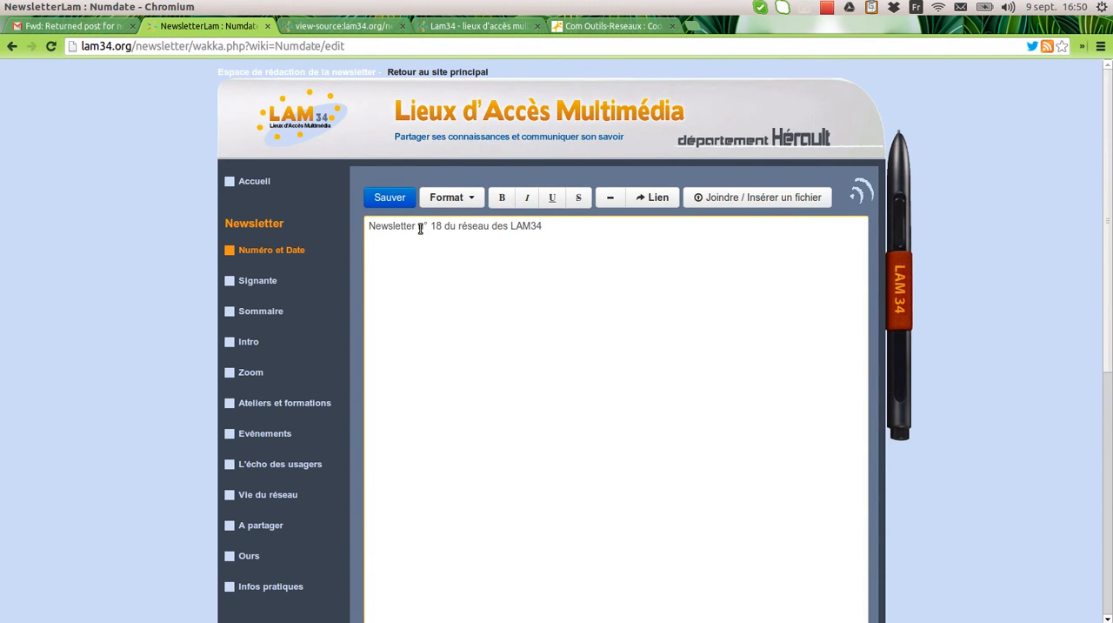
drag(430, 228, 444, 228)
key(BackSpace)
click(400, 201)
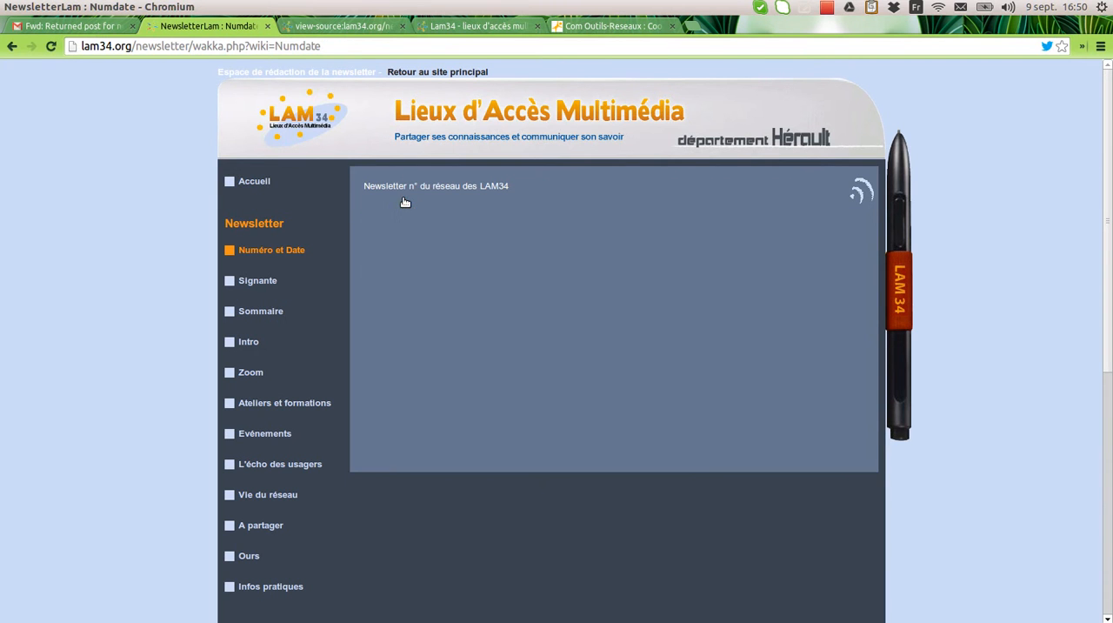
Step: Replace the Signante page's text with "signante ici" and save
click(267, 283)
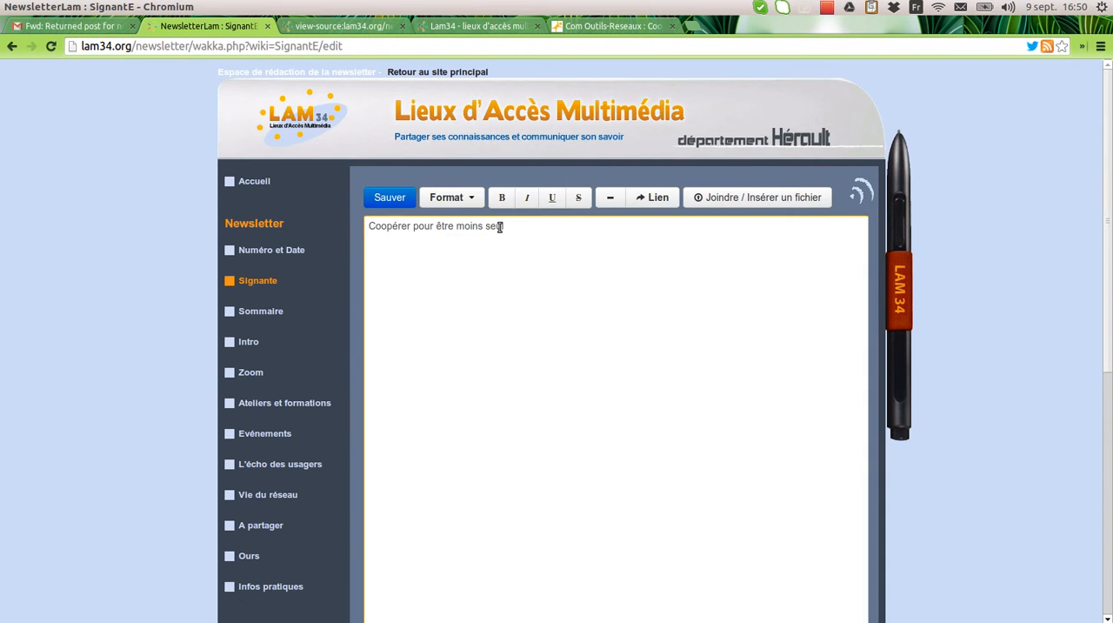
drag(506, 226, 364, 224)
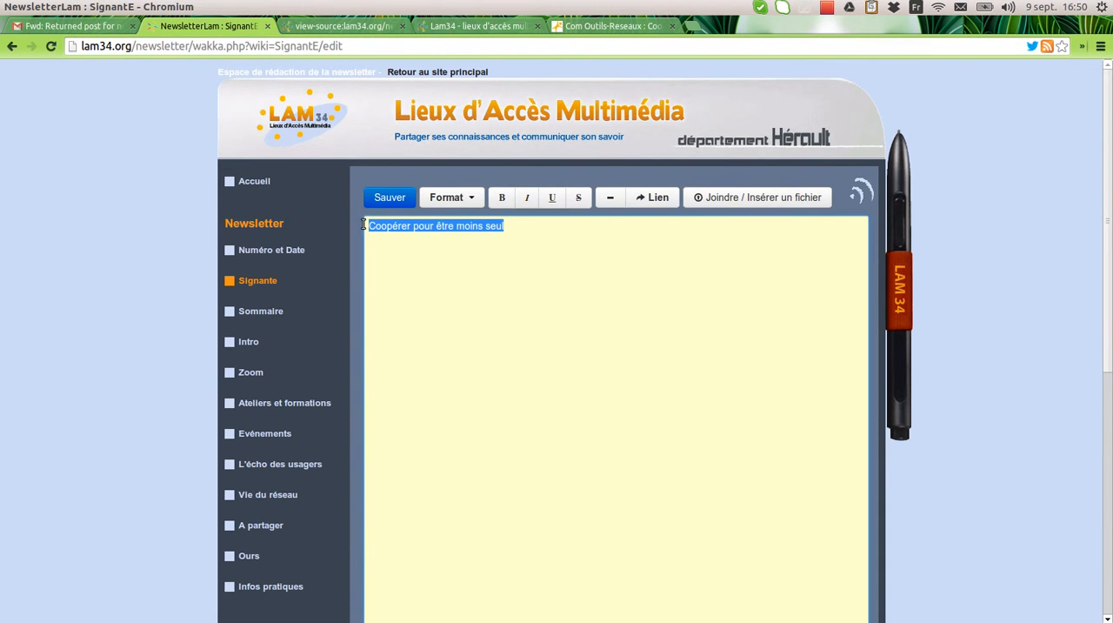
text(signan)
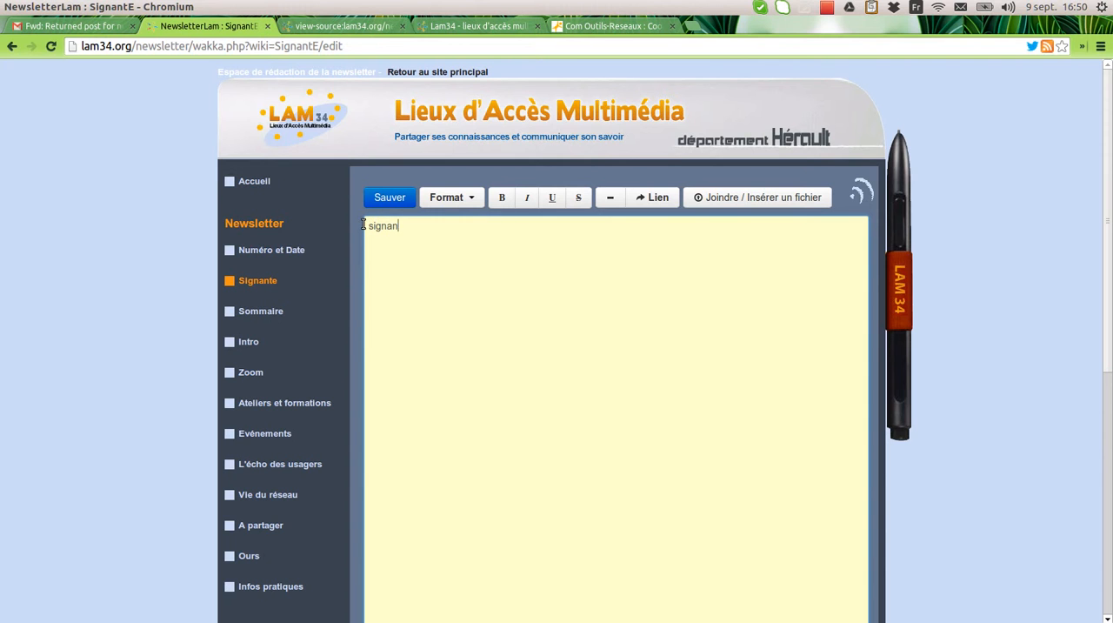
text(te ici)
click(390, 197)
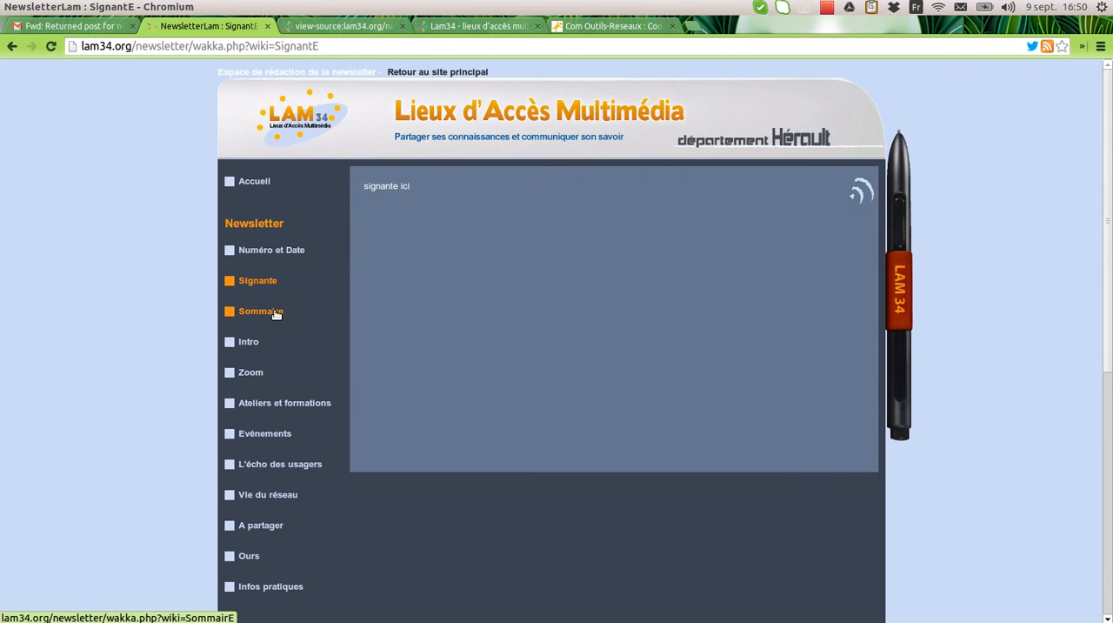
Step: Look at the Sommaire page, then delete all of the Intro page's content and save it
click(276, 312)
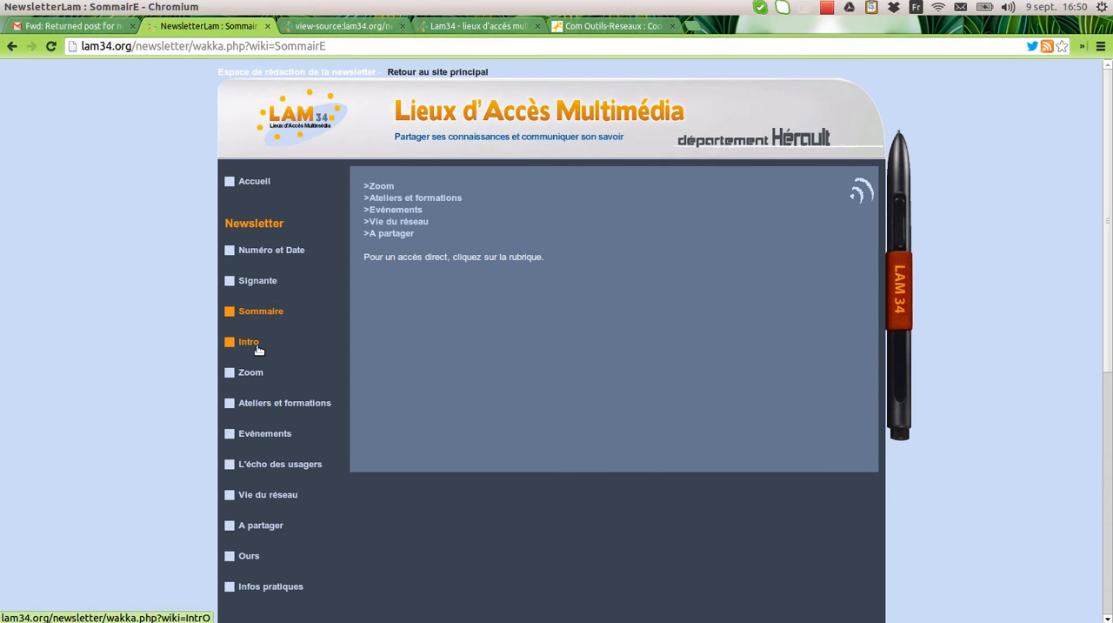
click(251, 346)
double_click(493, 353)
drag(477, 392, 354, 219)
key(BackSpace)
click(397, 204)
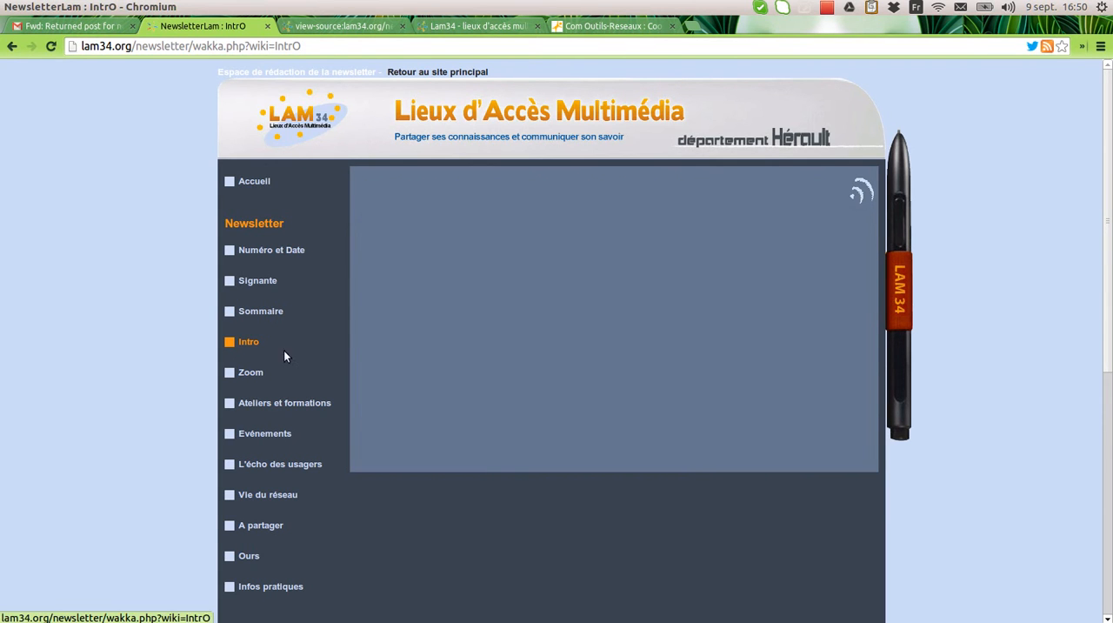
Step: Cut the interview text below the Zoom page's heading, keeping only the heading, and save
click(257, 374)
double_click(493, 343)
drag(814, 519, 361, 250)
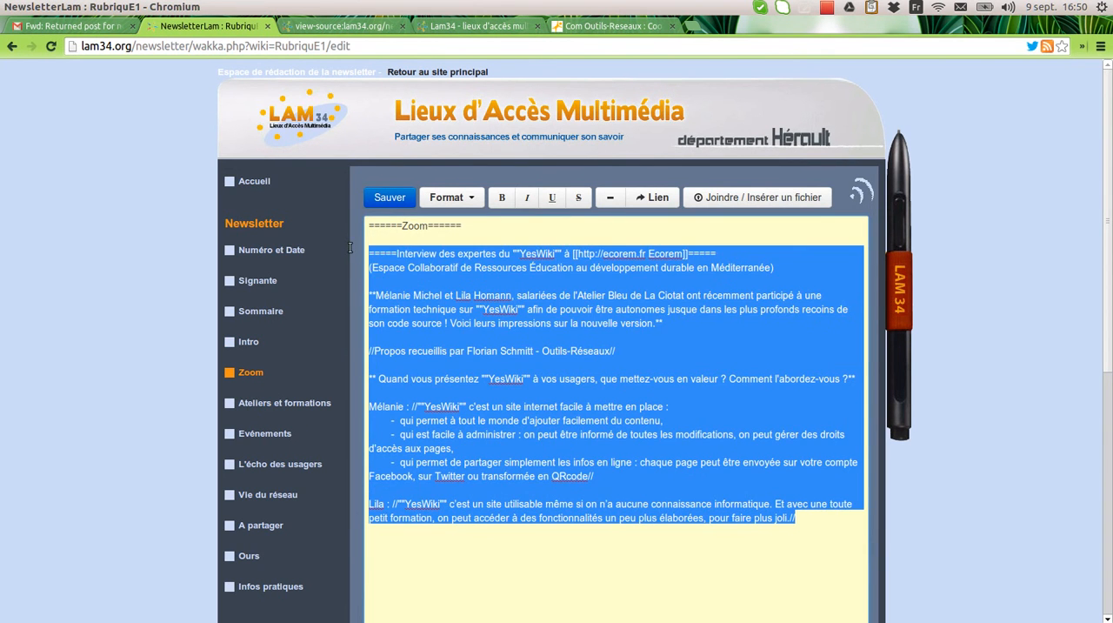
key(ctrl+x)
click(389, 197)
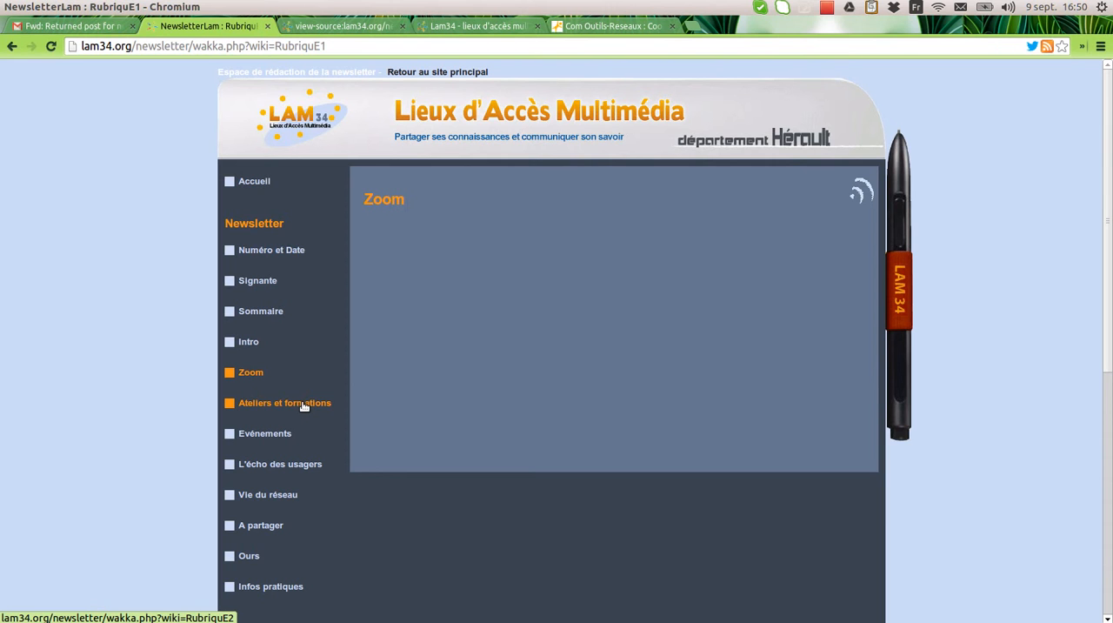
Step: On the Ateliers et formations page, delete everything below the first heading, extend that heading to "Ateliers et formations" and save
click(304, 406)
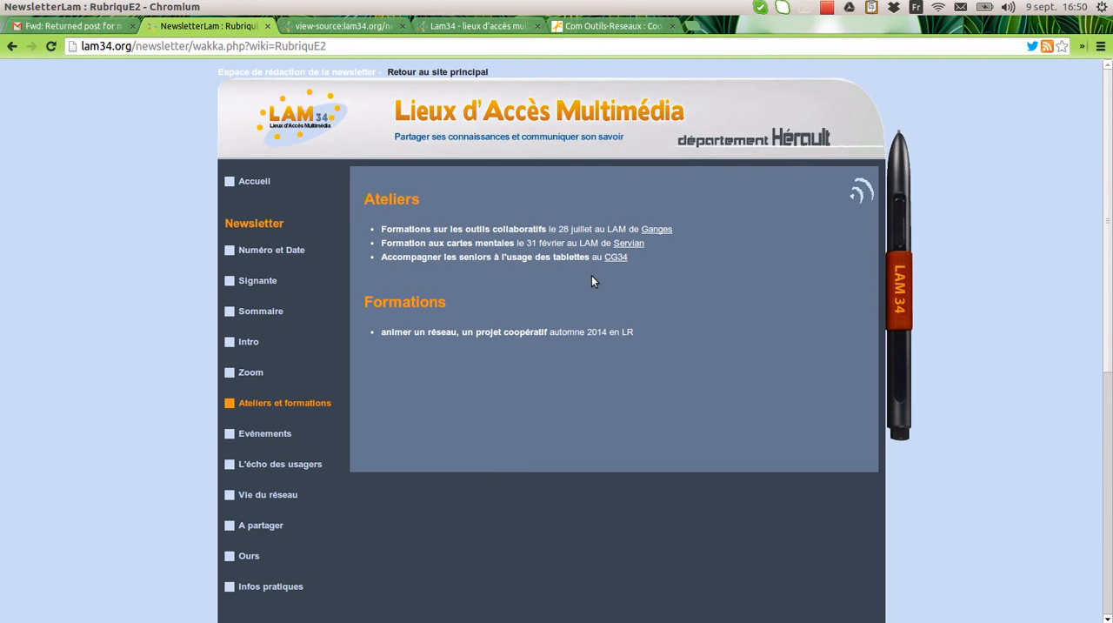
double_click(591, 275)
drag(667, 310, 357, 240)
key(BackSpace)
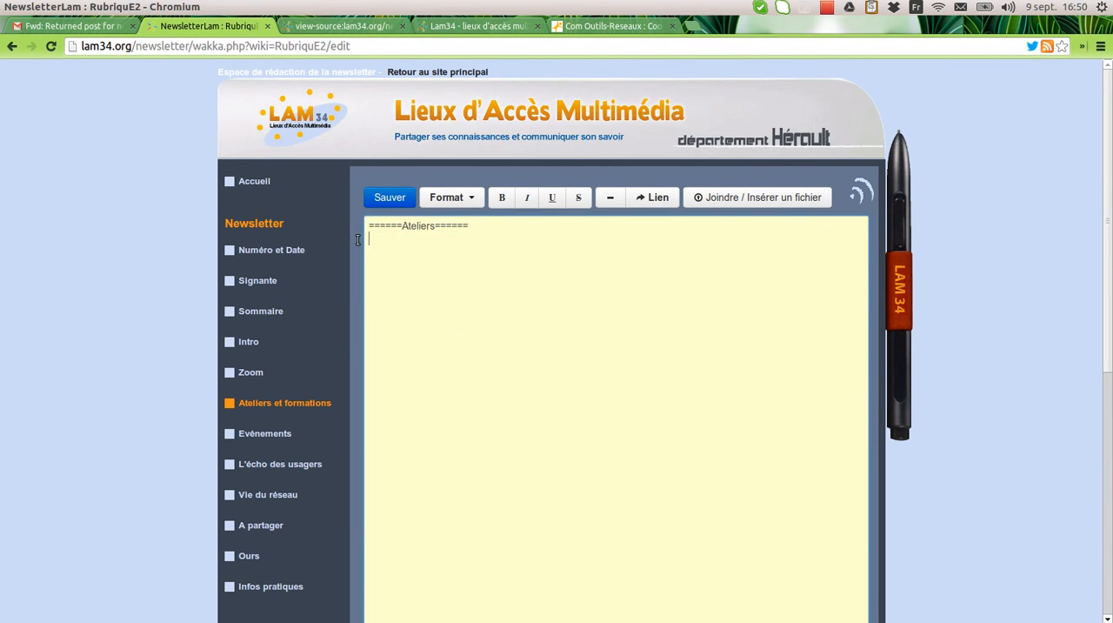
text(et formations)
click(401, 199)
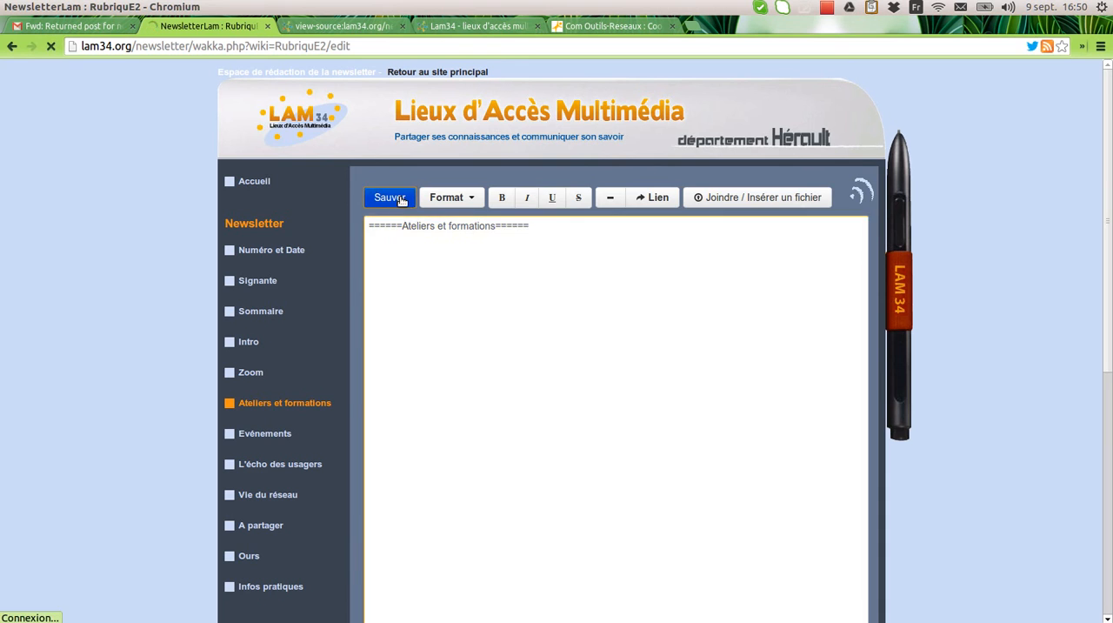
Step: Delete the survey item below the Événements page's heading, keeping only the heading, and save
click(286, 433)
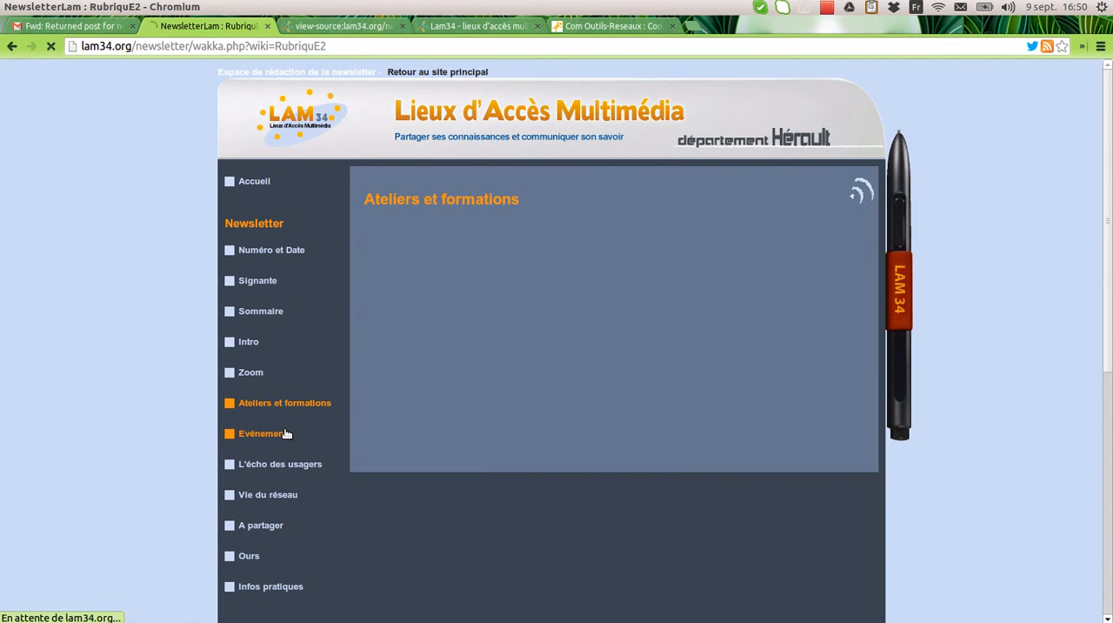
double_click(489, 259)
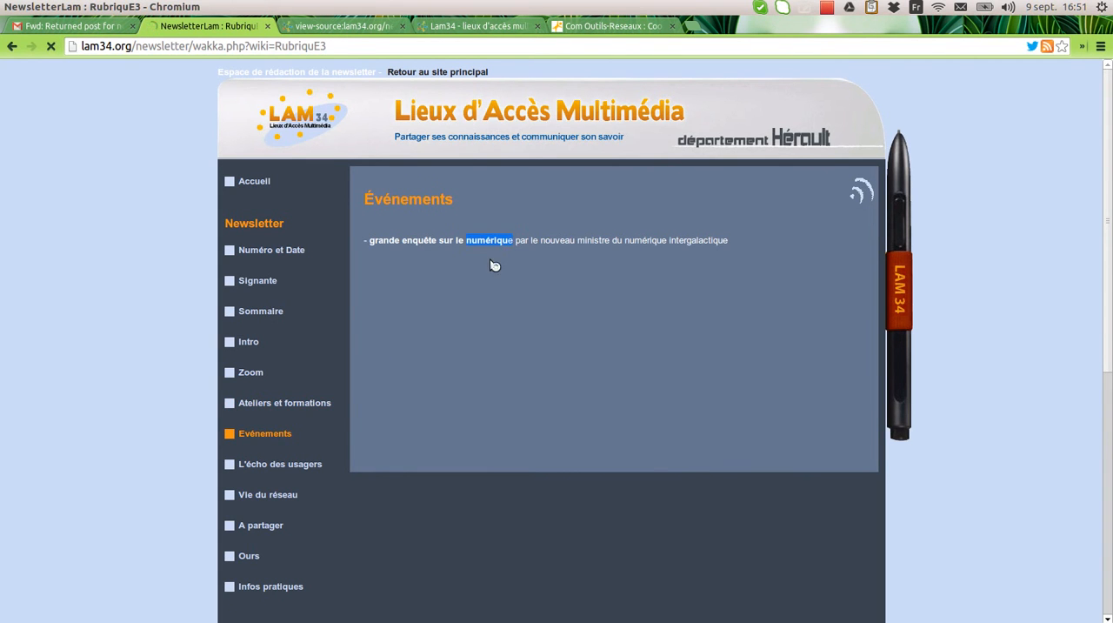
drag(780, 253, 352, 254)
key(BackSpace)
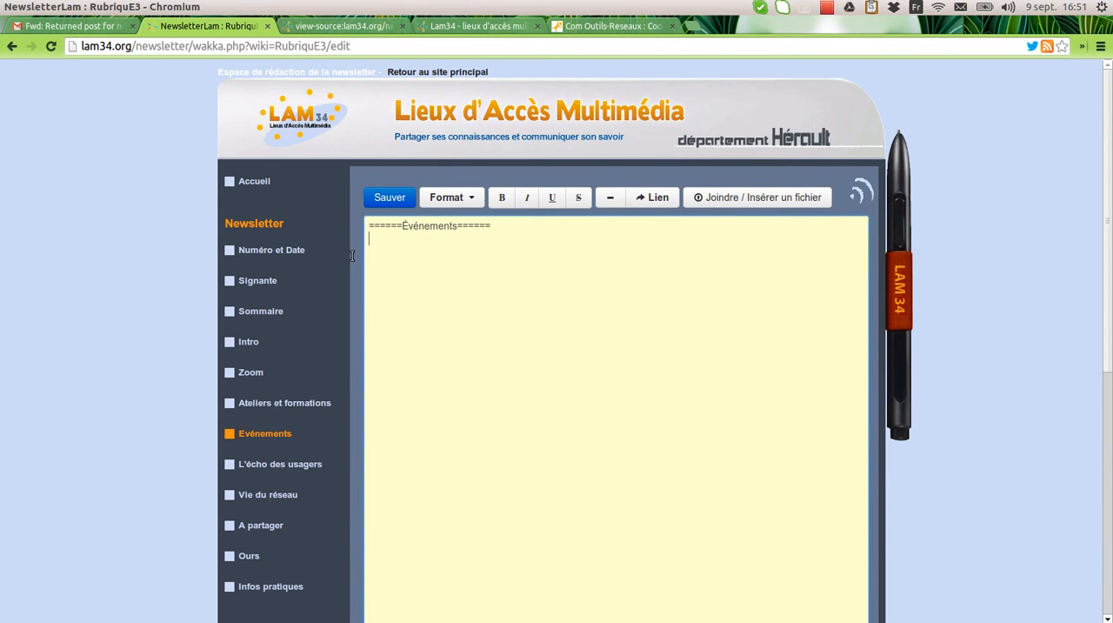
click(386, 198)
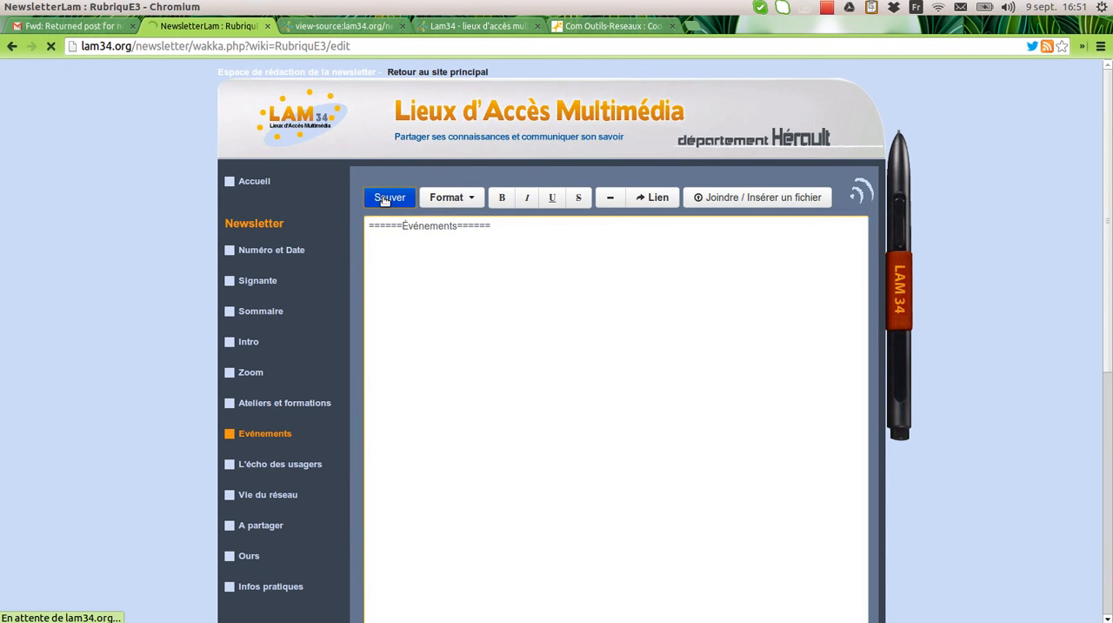
Step: Clear all the text below the heading of the L'écho des usagers page, keeping only the heading, and save
click(307, 462)
double_click(521, 327)
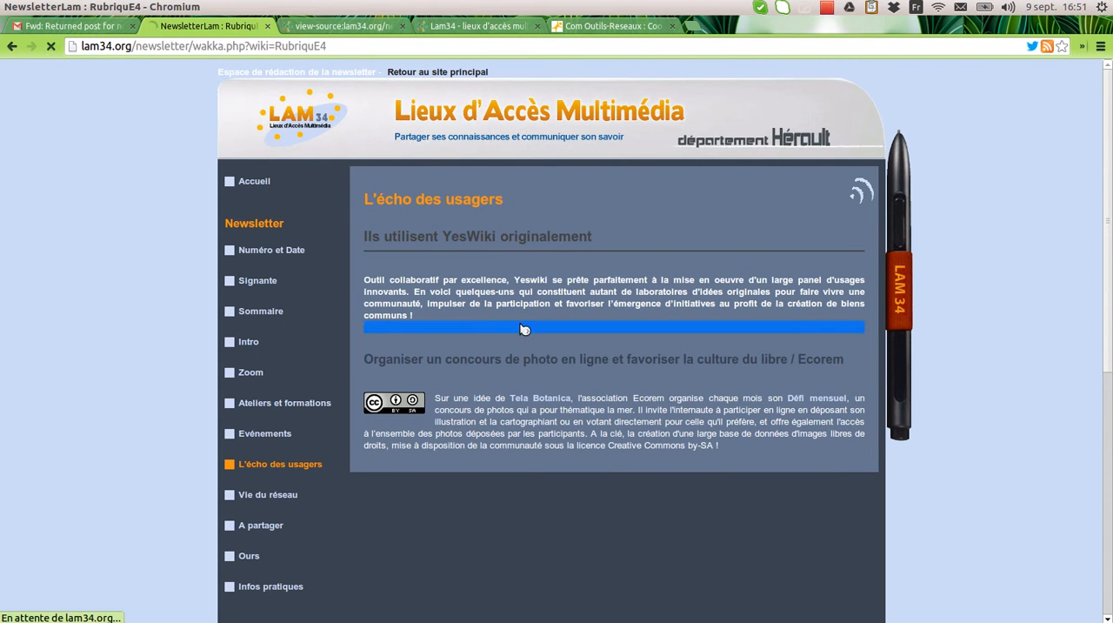
drag(841, 435, 361, 242)
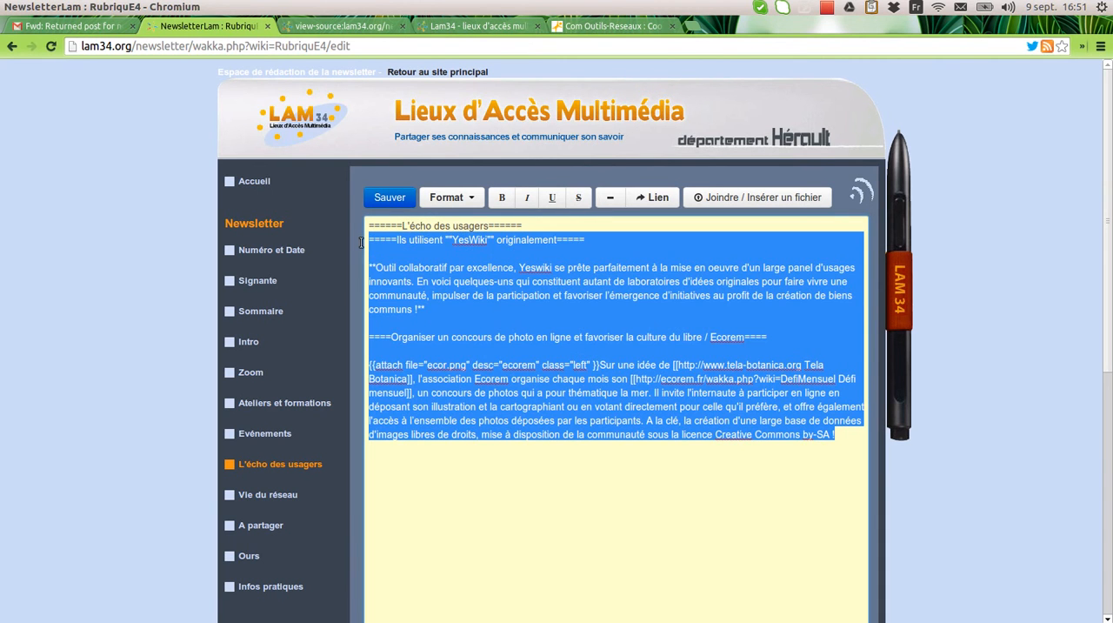
key(BackSpace)
click(395, 198)
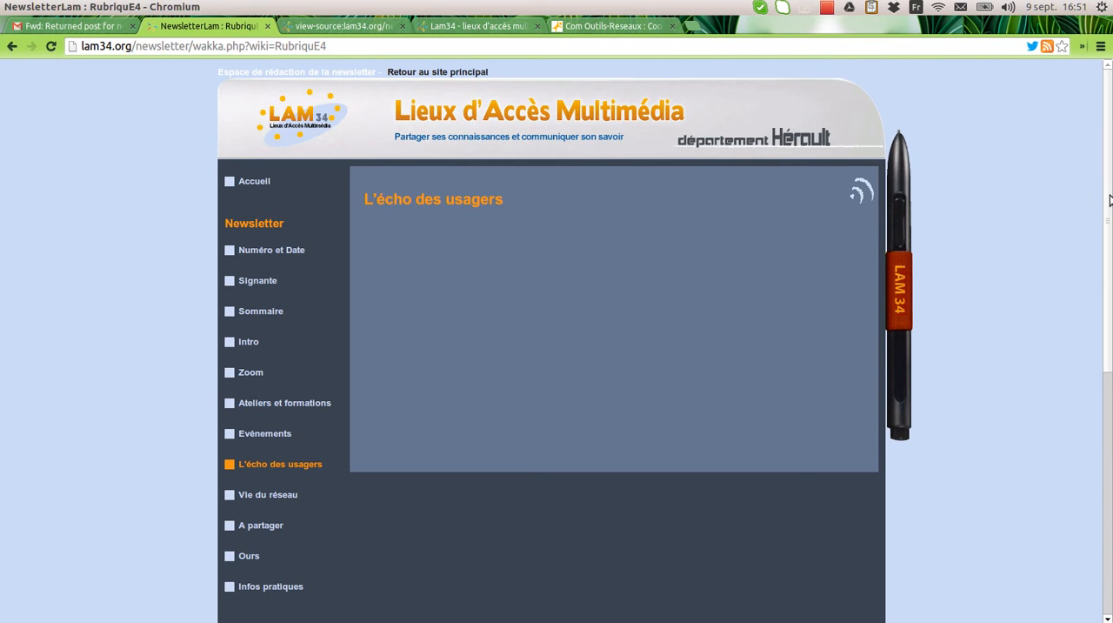
mouse_move(1110, 204)
mouse_down()
mouse_move(1109, 445)
mouse_move(1103, 192)
mouse_up()
drag(1108, 199, 1109, 356)
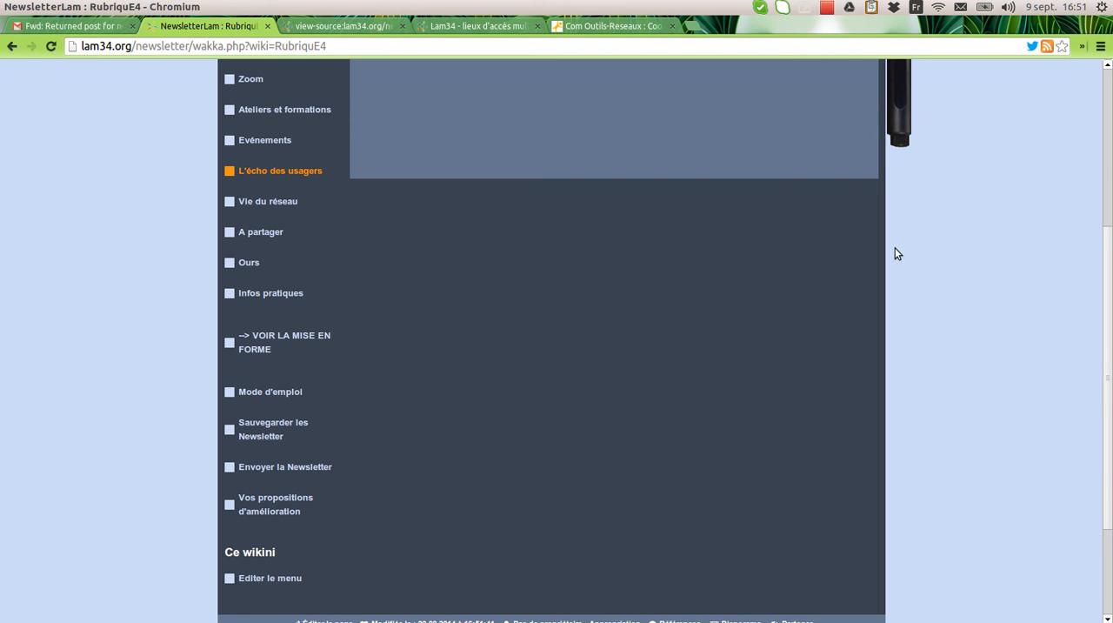
click(830, 9)
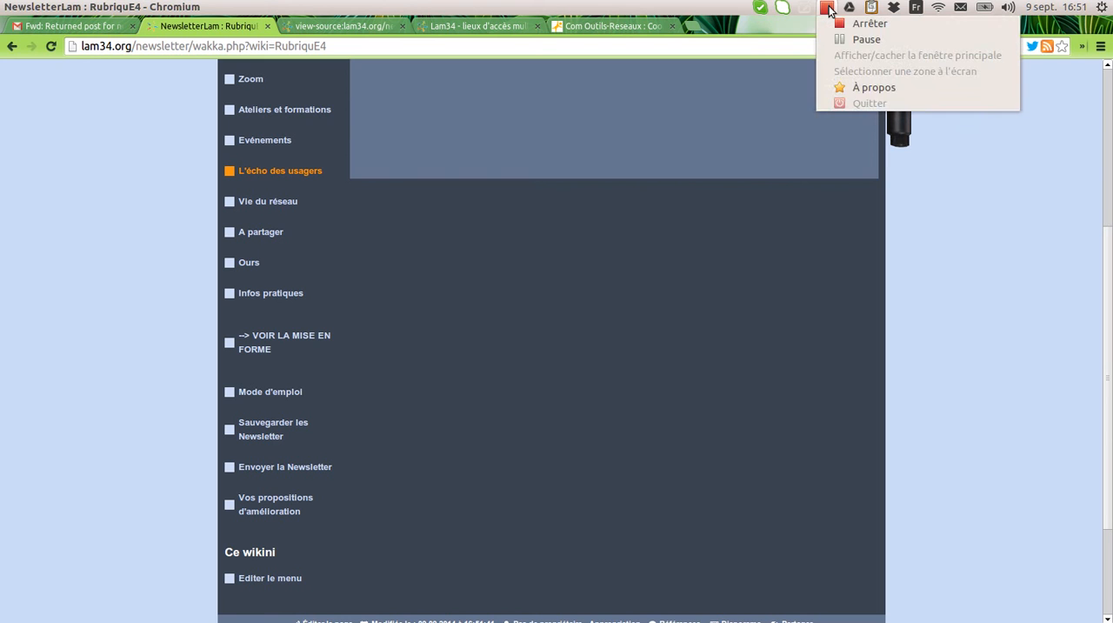